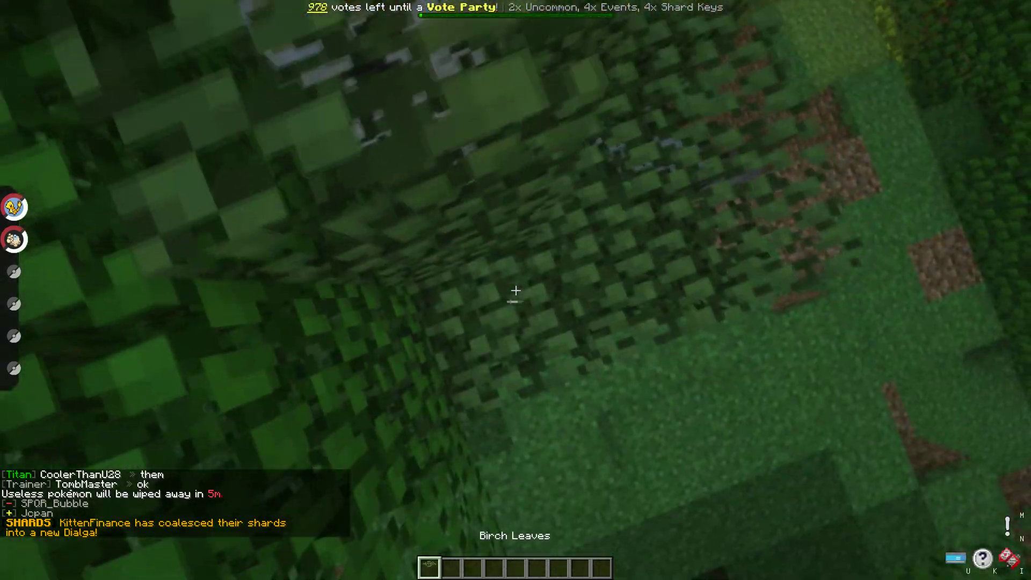
Step: Check the player list, send out Charmander, and walk toward the trees and beach
{"action": "key", "text": "Tab"}
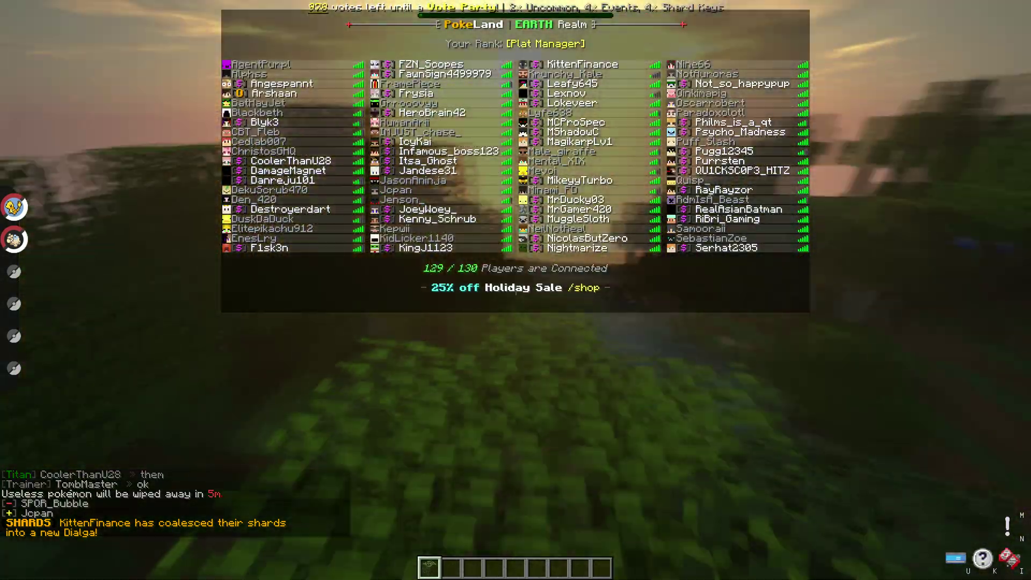
{"action": "key", "text": "r"}
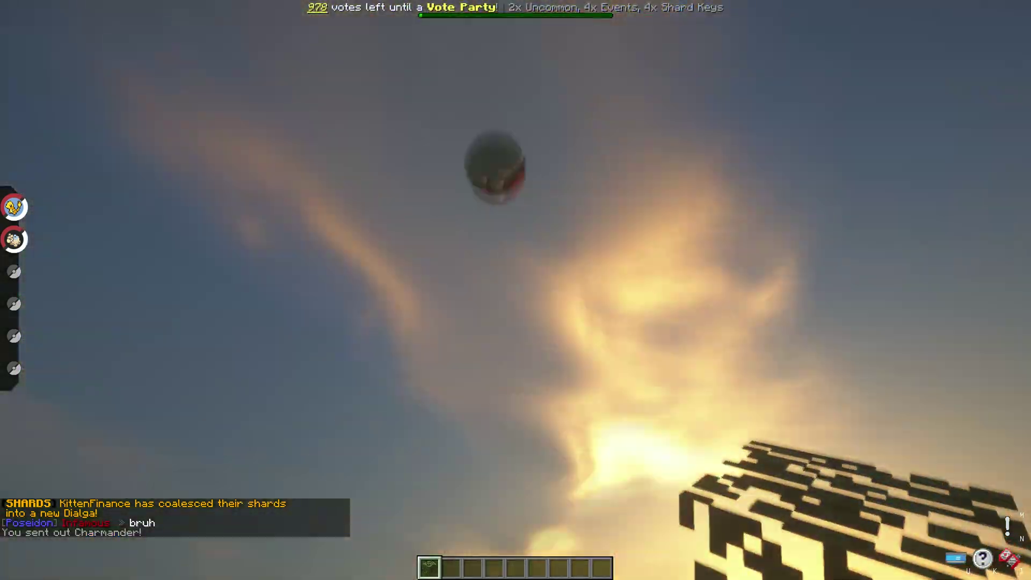
{"action": "key", "text": "2"}
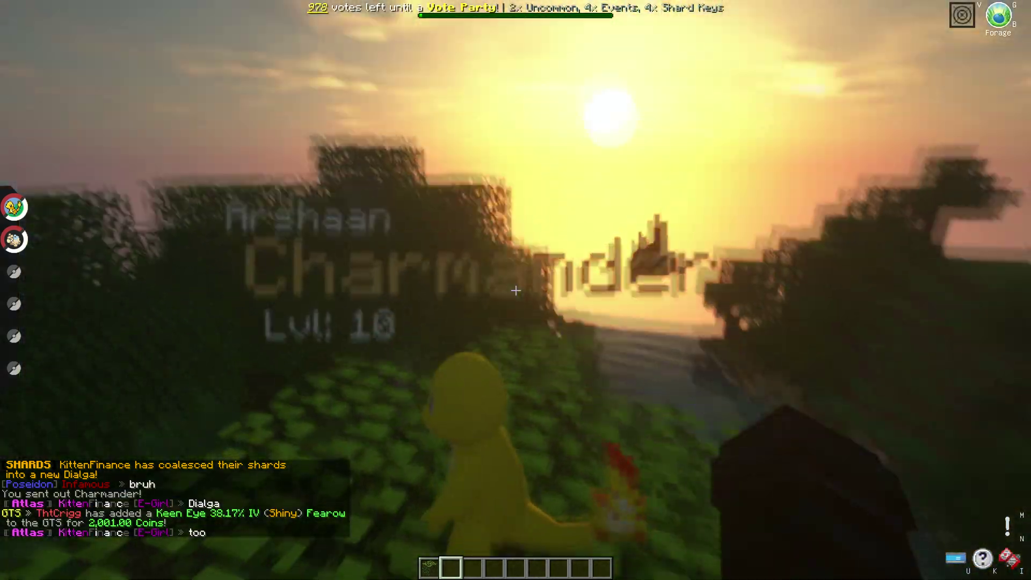
{"action": "key", "text": "Tab"}
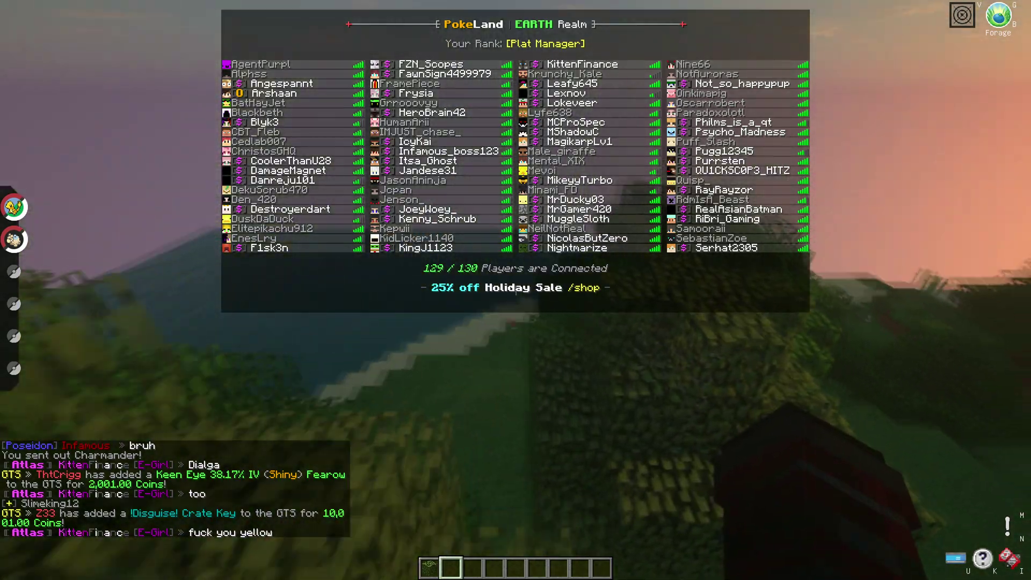
{"action": "key", "text": "w"}
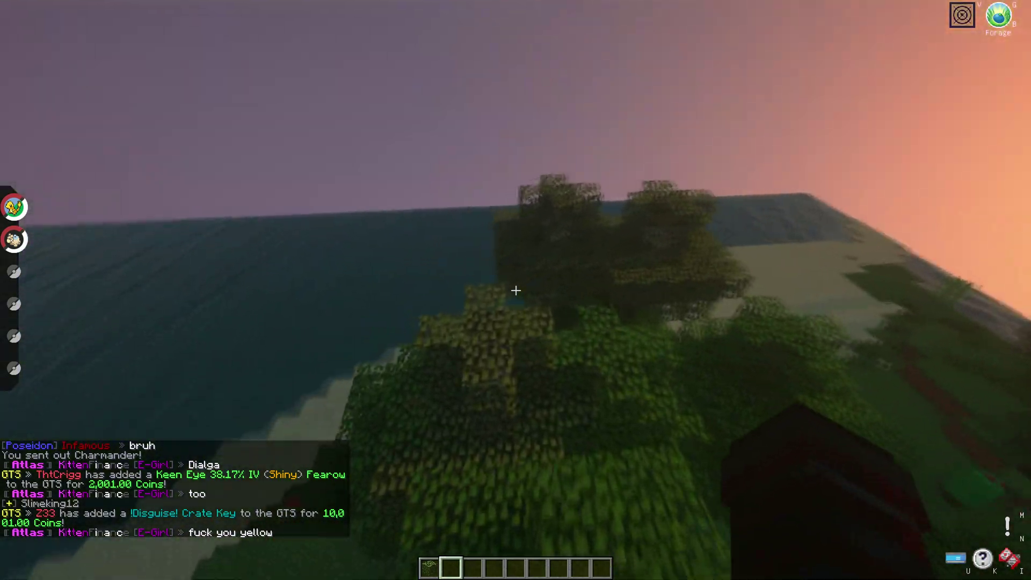
{"action": "key", "text": "w"}
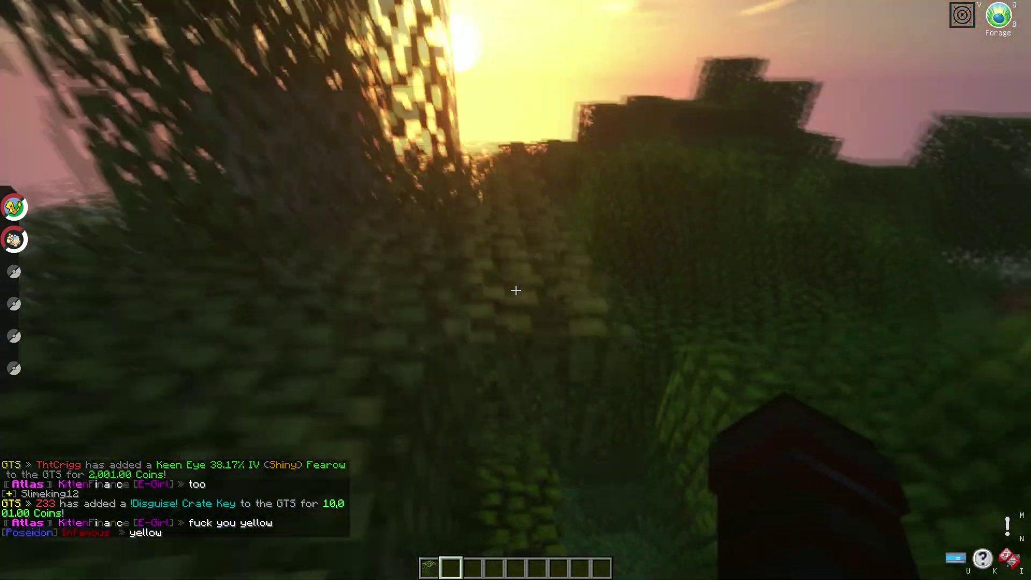
{"action": "key", "text": "w"}
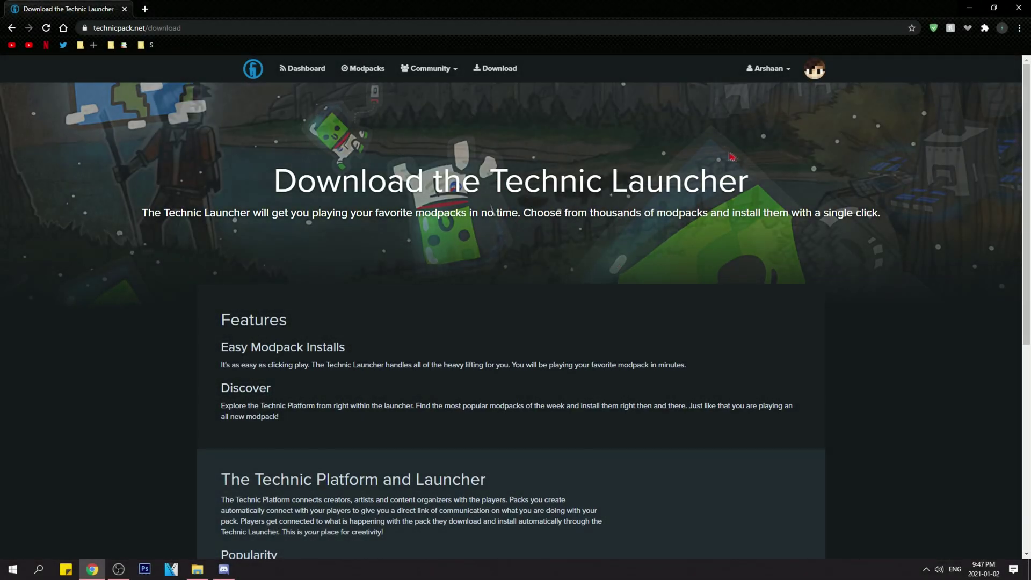
Step: Highlight the Technic Launcher heading and select the page address on the Technic site
{"action": "left_click_drag", "start_coordinate": [750, 182], "coordinate": [509, 182]}
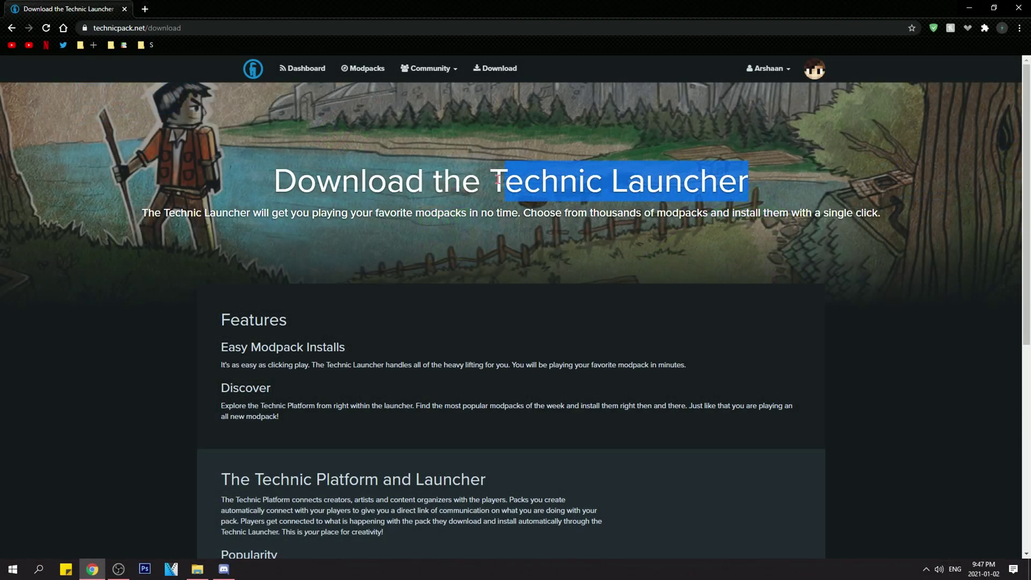
{"action": "left_click", "coordinate": [513, 180]}
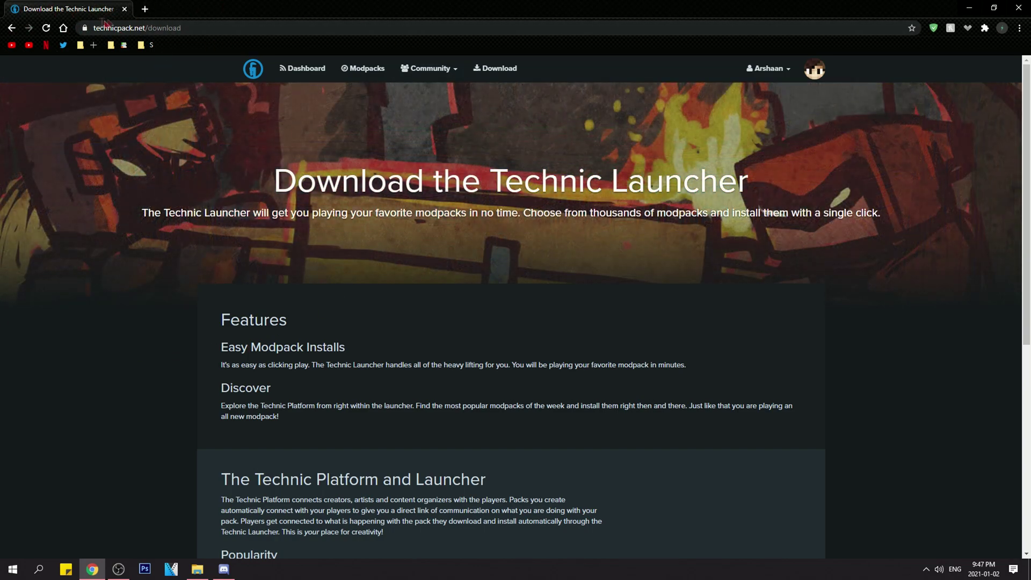
{"action": "left_click", "coordinate": [131, 29]}
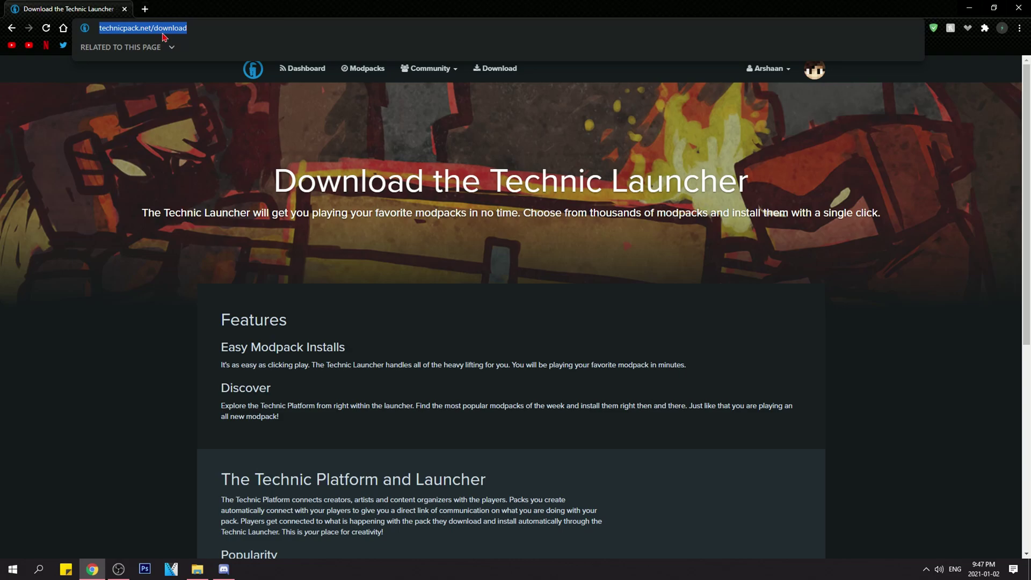
{"action": "left_click", "coordinate": [414, 281]}
{"action": "scroll", "coordinate": [414, 281], "scroll_direction": "down", "scroll_amount": 5}
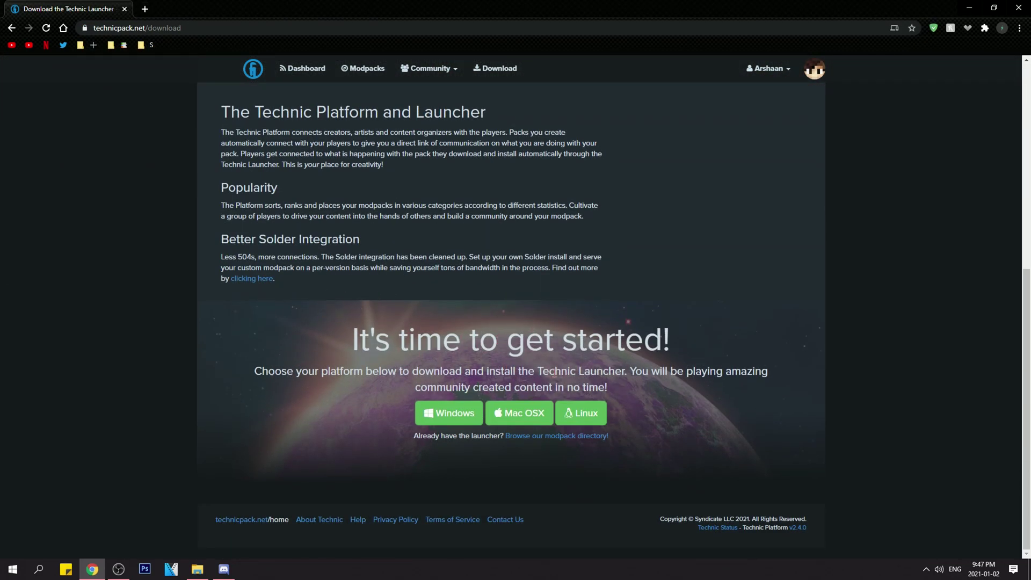
Step: Download the Windows Technic Launcher and run the downloaded TechnicLauncher.exe
{"action": "left_click_drag", "start_coordinate": [648, 387], "coordinate": [395, 338]}
{"action": "left_click", "coordinate": [396, 338]}
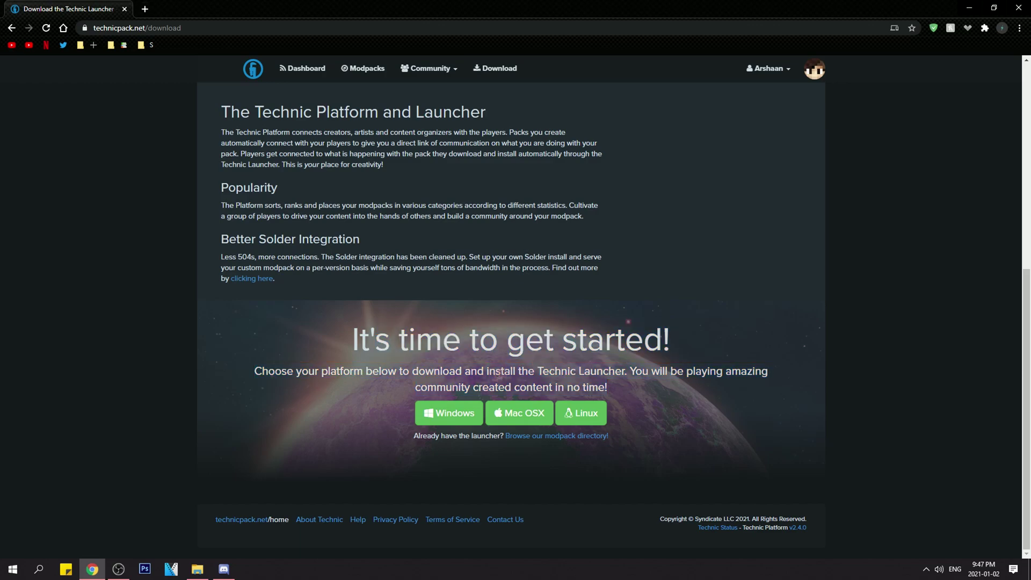
{"action": "left_click", "coordinate": [462, 416]}
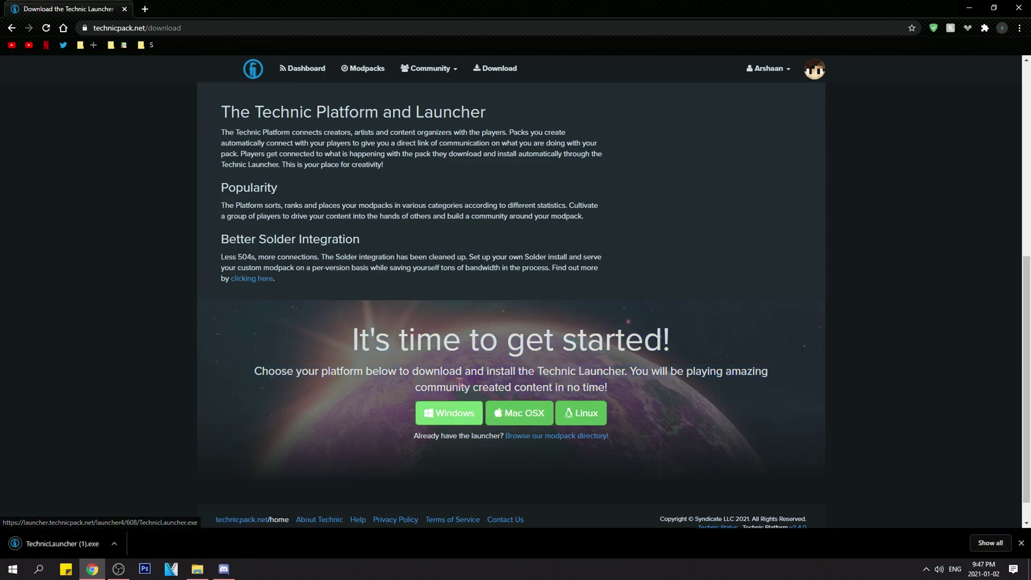
{"action": "left_click", "coordinate": [99, 541]}
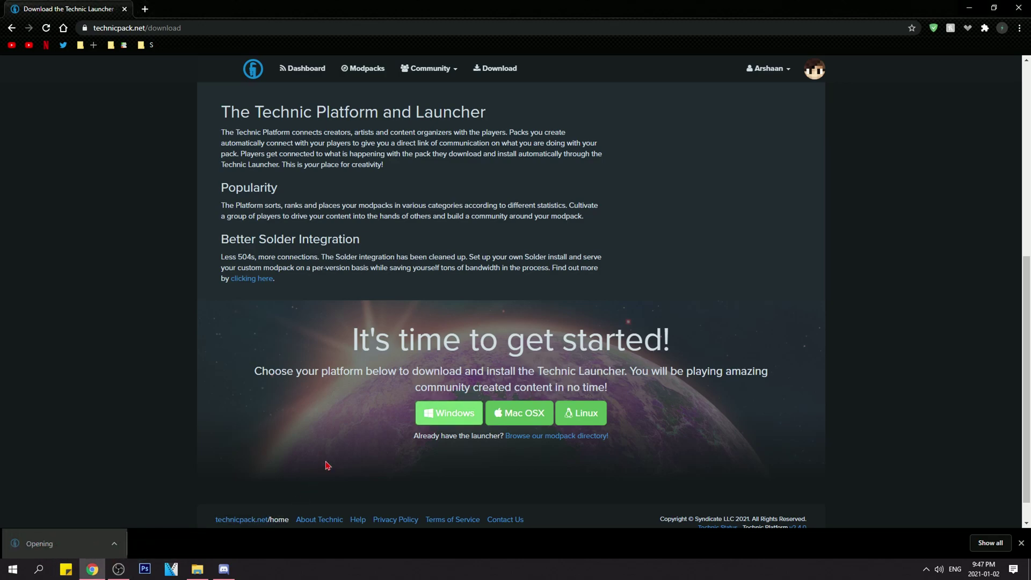
{"action": "scroll", "coordinate": [717, 353], "scroll_direction": "up", "scroll_amount": 1}
{"action": "scroll", "coordinate": [716, 354], "scroll_direction": "up", "scroll_amount": 3}
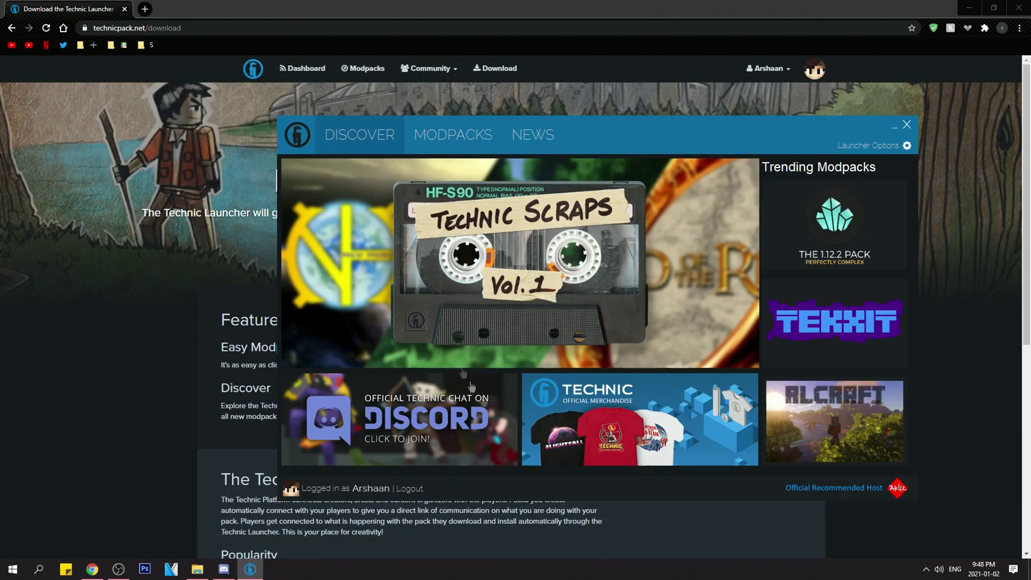
Step: Reposition the launcher, show the Modpacks list, focus 'Add Pack or Search', then return to Chrome
{"action": "mouse_move", "coordinate": [657, 137]}
{"action": "left_mouse_down"}
{"action": "mouse_move", "coordinate": [611, 180]}
{"action": "mouse_move", "coordinate": [620, 110]}
{"action": "left_mouse_up"}
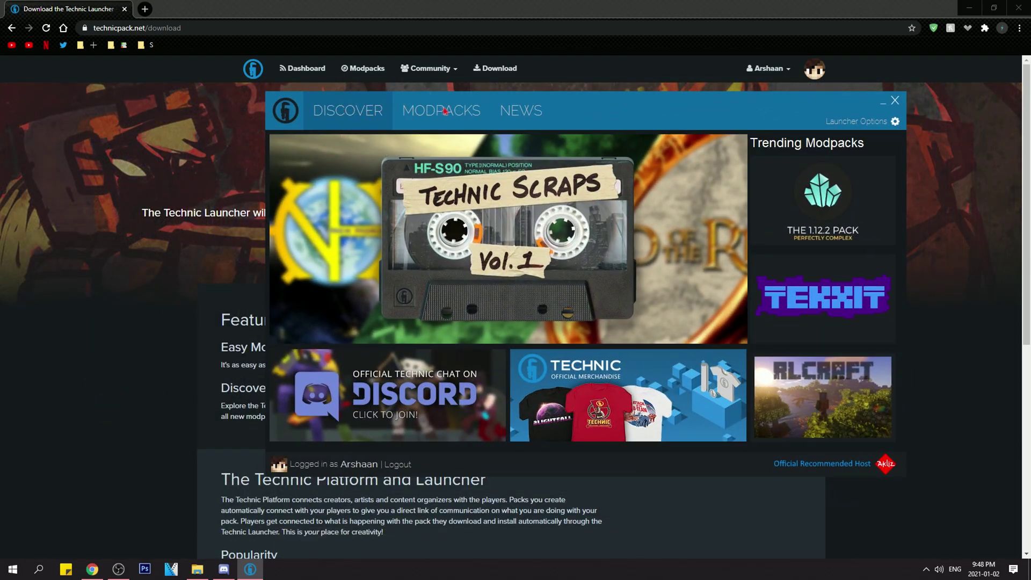
{"action": "left_click", "coordinate": [460, 120]}
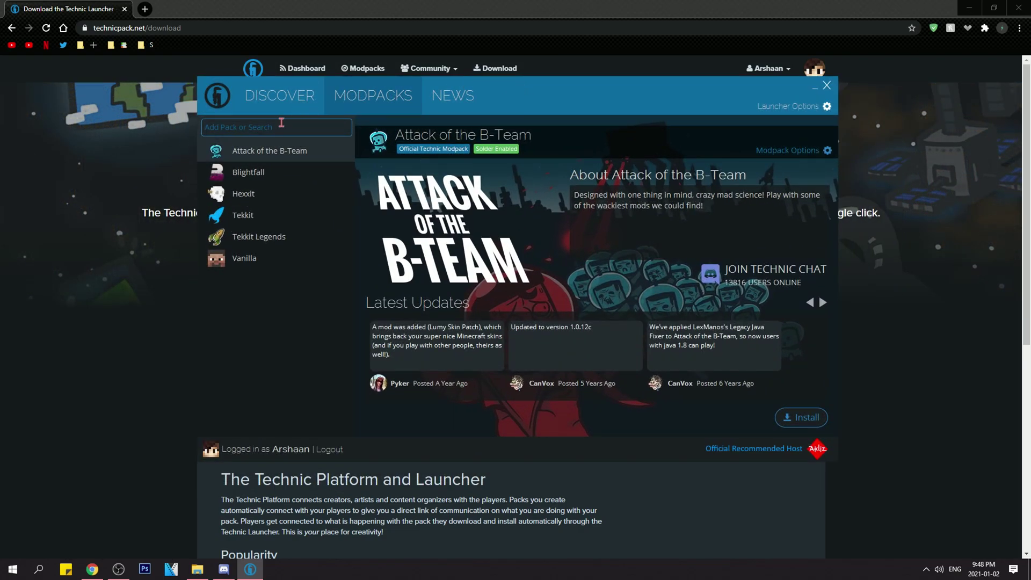
{"action": "left_click", "coordinate": [282, 124]}
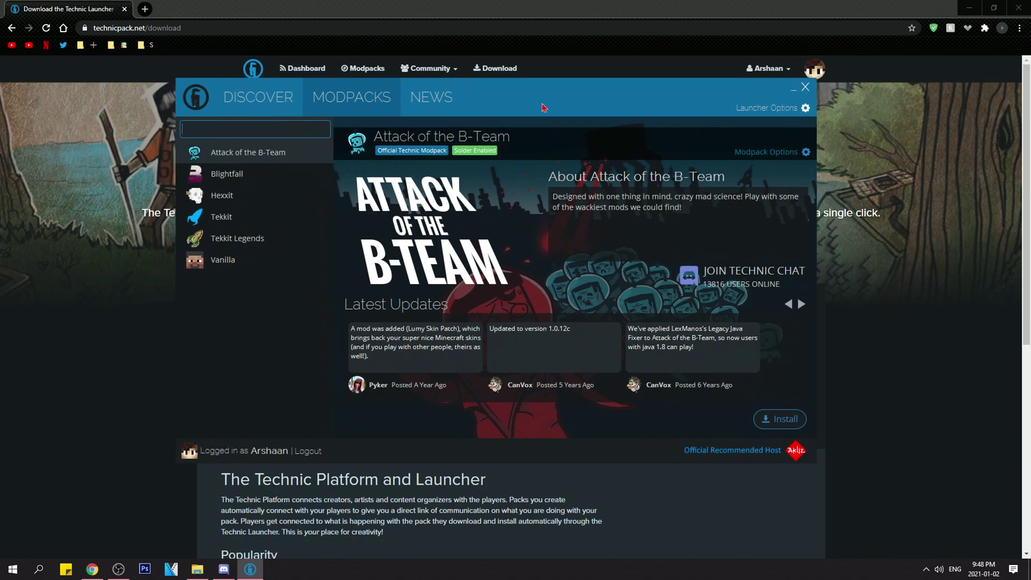
{"action": "left_click", "coordinate": [524, 6]}
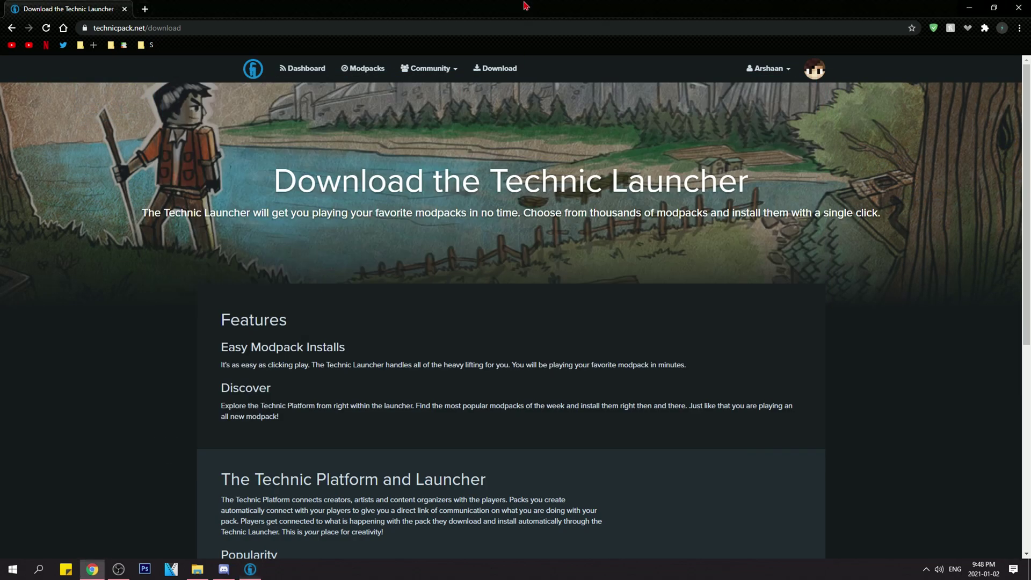
{"action": "scroll", "coordinate": [436, 140], "scroll_direction": "down", "scroll_amount": 3}
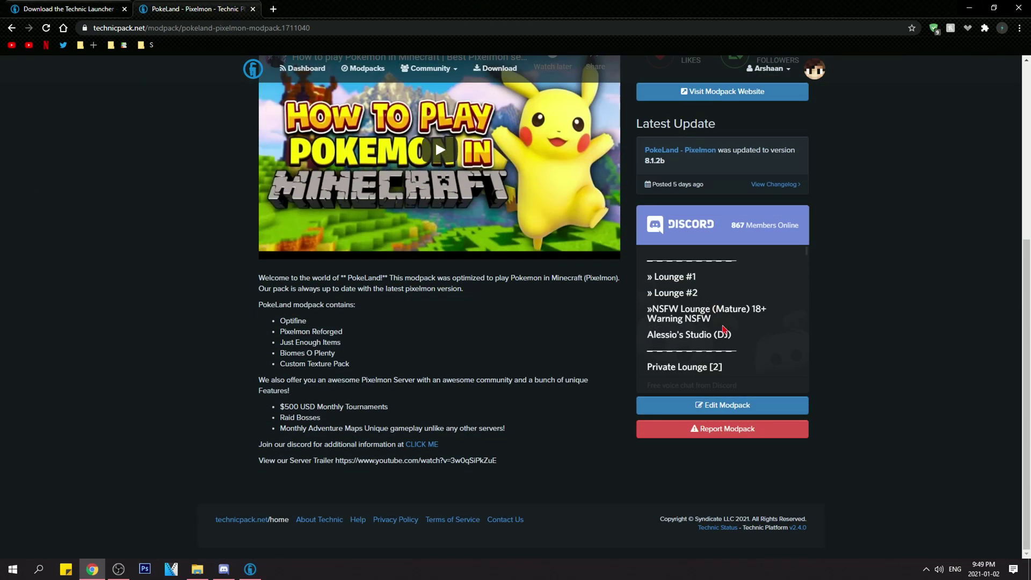
{"action": "scroll", "coordinate": [435, 139], "scroll_direction": "up", "scroll_amount": 3}
Step: Show the PokeLand - Pixelmon 'Install This Modpack' steps and copy its URL
{"action": "left_click", "coordinate": [770, 103]}
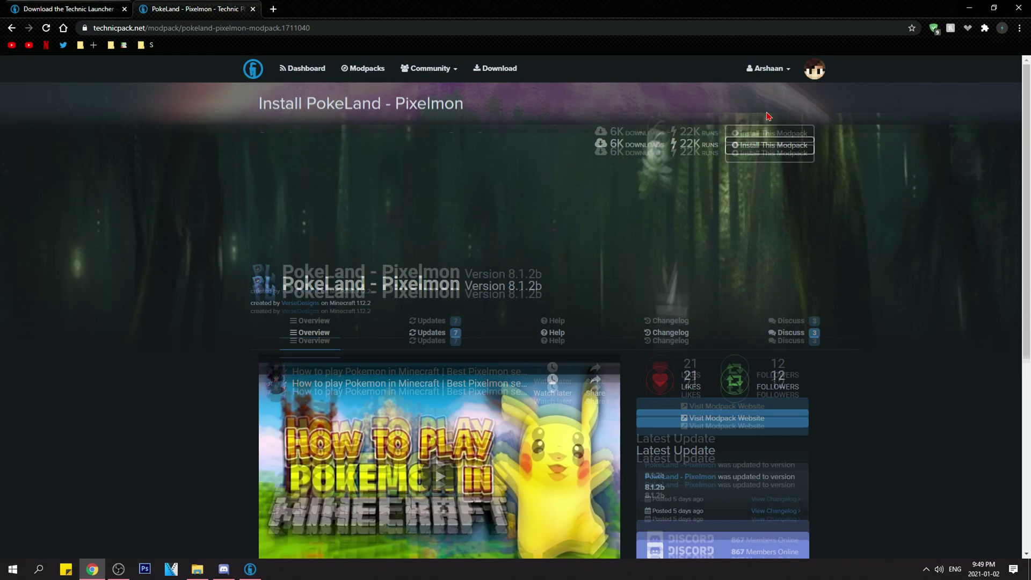
{"action": "left_click", "coordinate": [547, 296]}
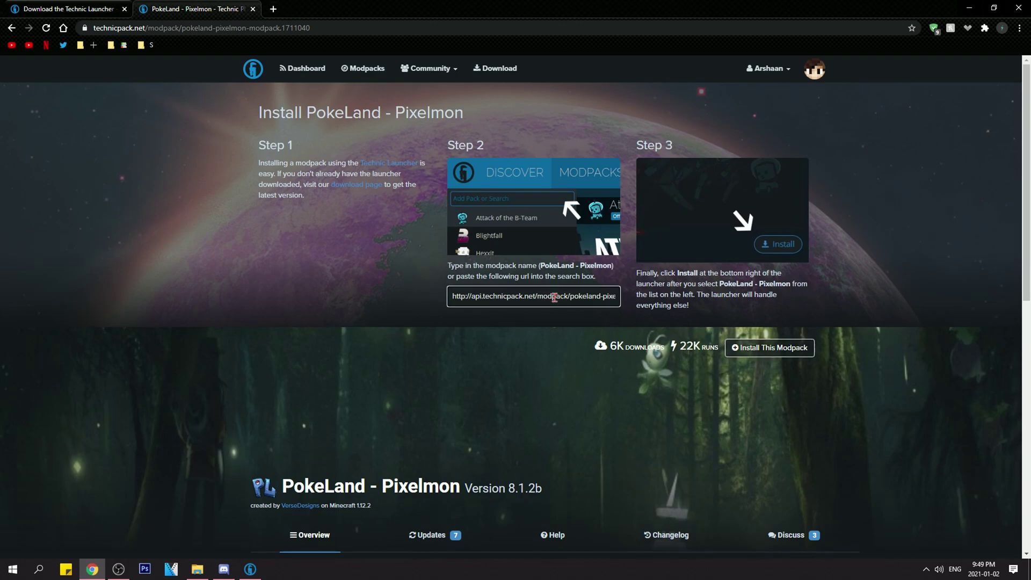
{"action": "triple_click", "coordinate": [554, 297]}
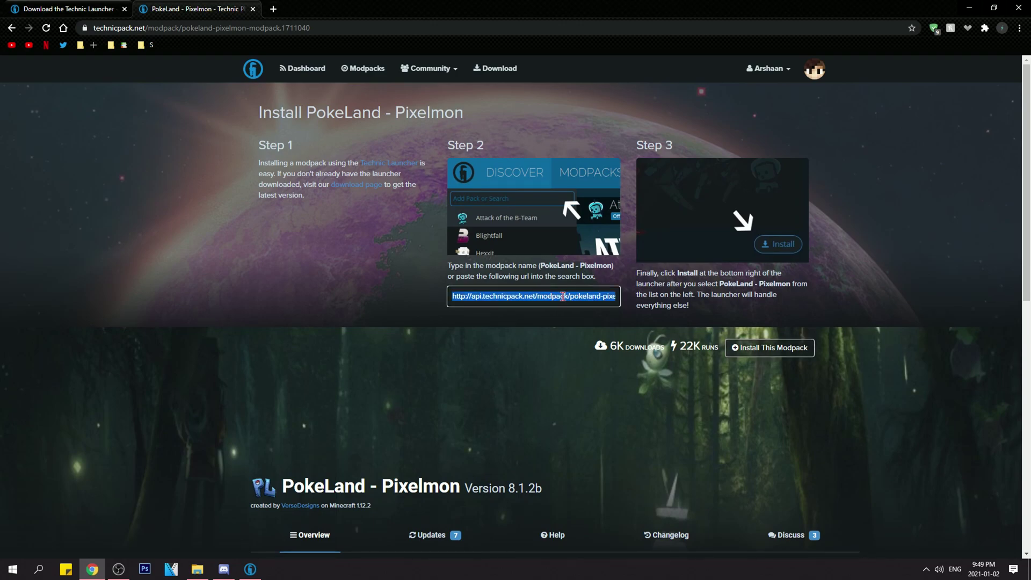
{"action": "right_click", "coordinate": [564, 297]}
{"action": "left_click", "coordinate": [588, 306]}
Step: Paste the PokeLand - Pixelmon link into the launcher search and install it (version 8.1.2b)
{"action": "left_click", "coordinate": [252, 568]}
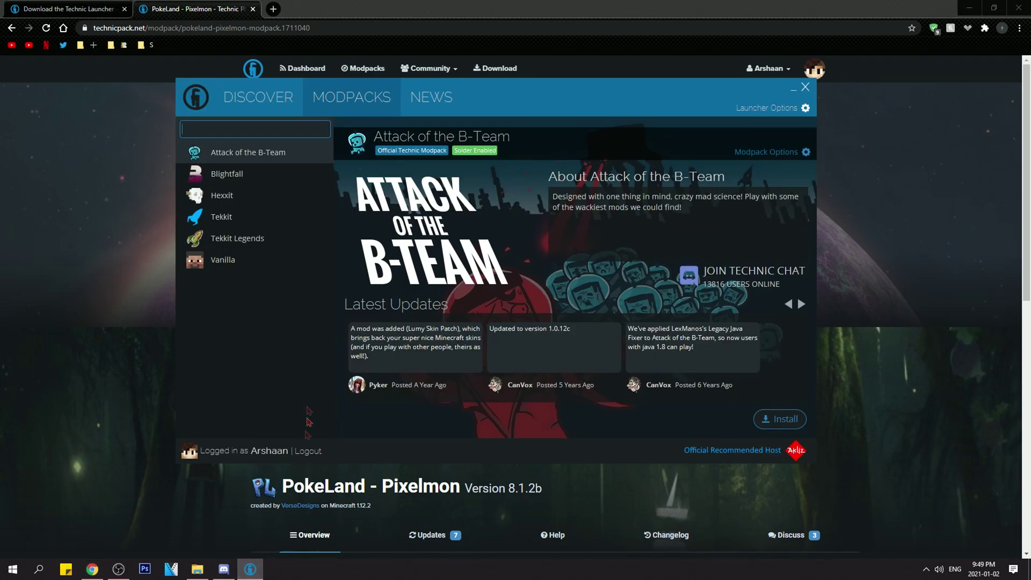
{"action": "key", "text": "ctrl+v"}
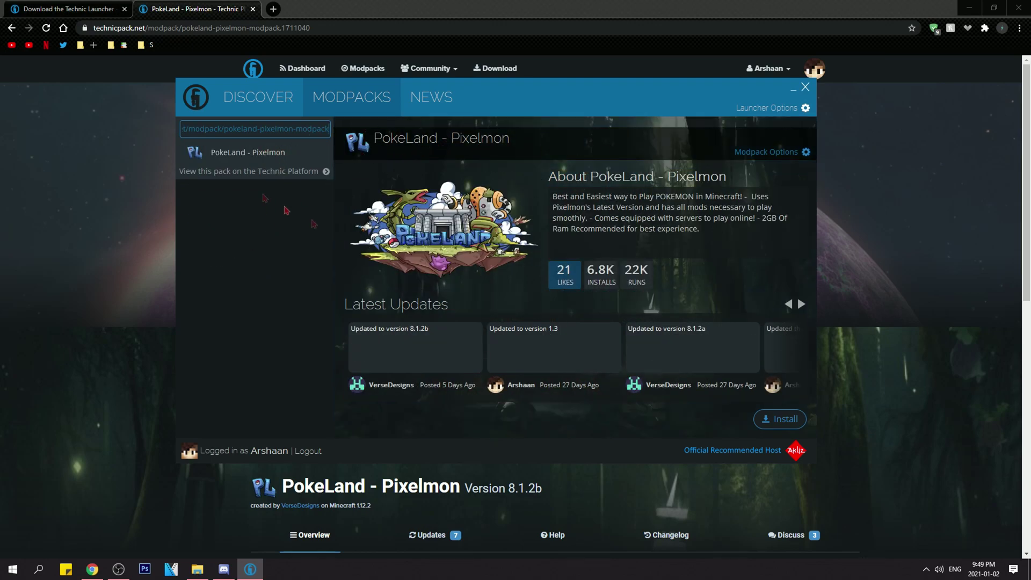
{"action": "left_click", "coordinate": [788, 424]}
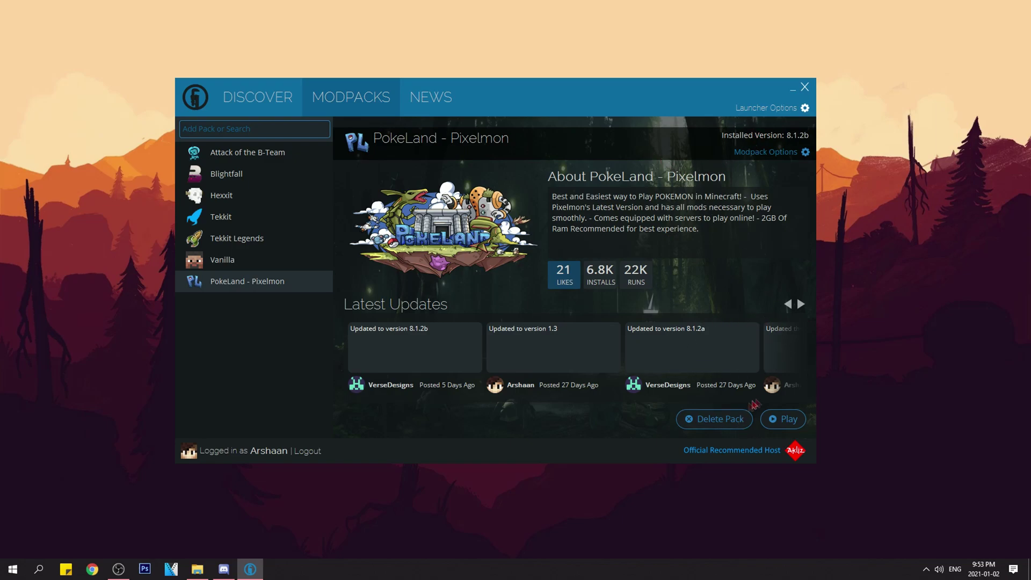
Step: Open Launcher Options on the Java Settings tab and expand the Memory dropdown
{"action": "left_click", "coordinate": [777, 112]}
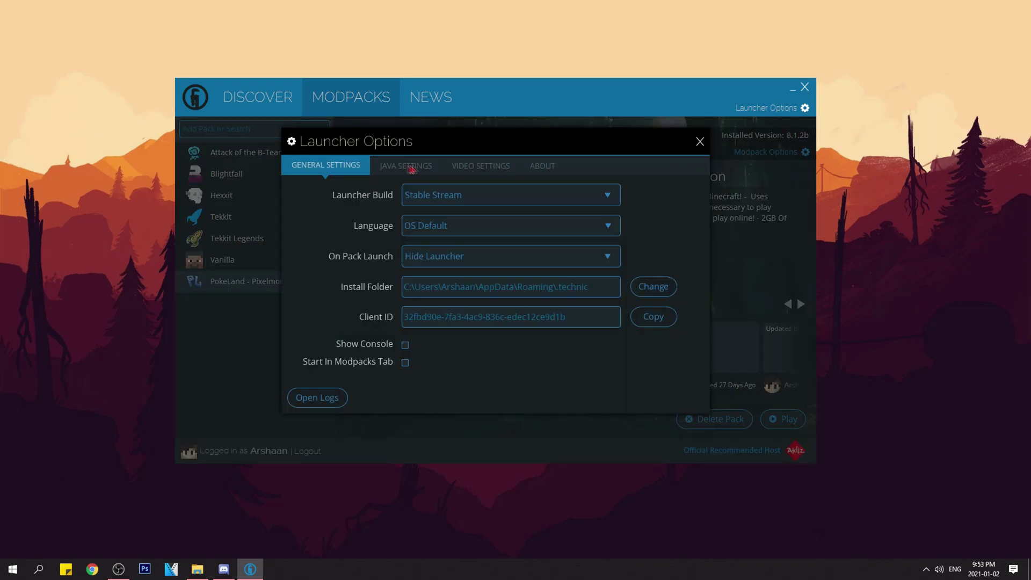
{"action": "left_click", "coordinate": [698, 142]}
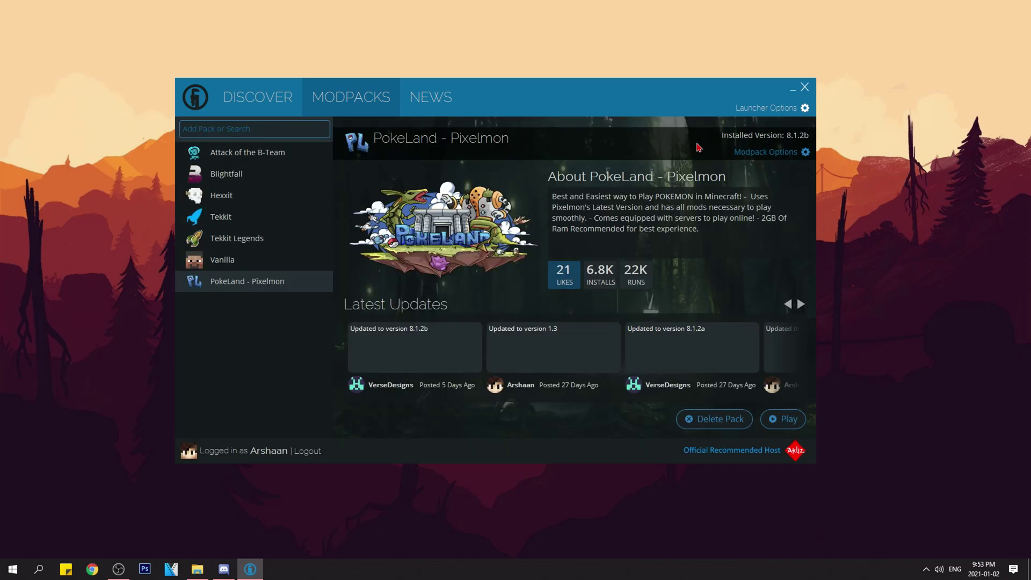
{"action": "left_click", "coordinate": [772, 112]}
{"action": "left_click", "coordinate": [408, 166]}
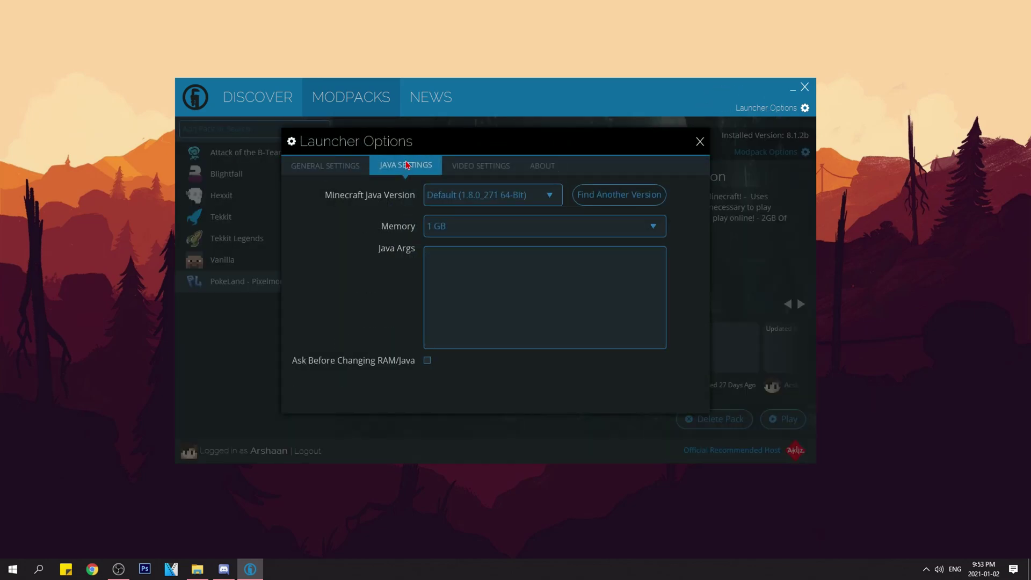
{"action": "left_click", "coordinate": [450, 225]}
{"action": "scroll", "coordinate": [479, 269], "scroll_direction": "down", "scroll_amount": 2}
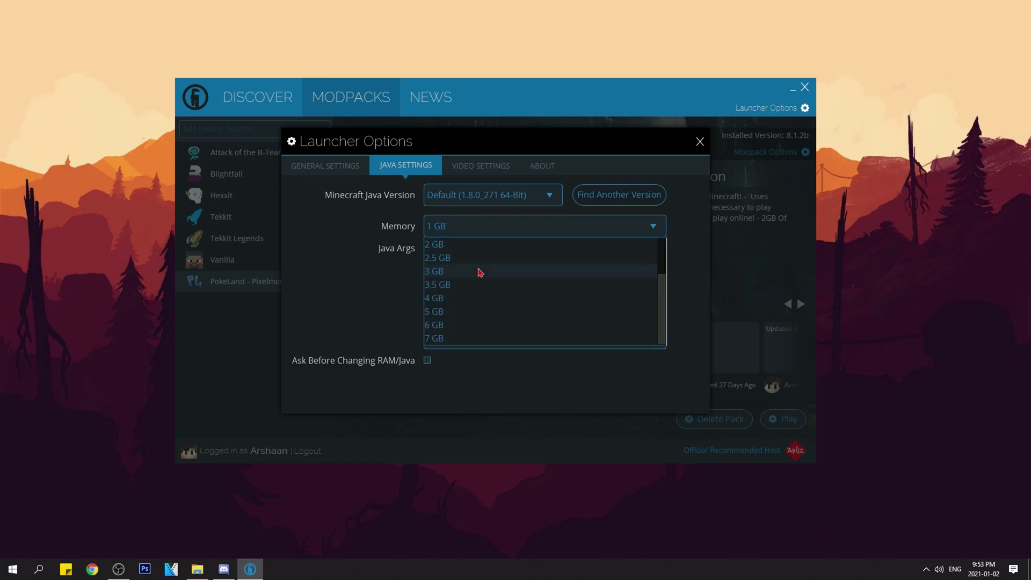
{"action": "scroll", "coordinate": [479, 272], "scroll_direction": "up", "scroll_amount": 2}
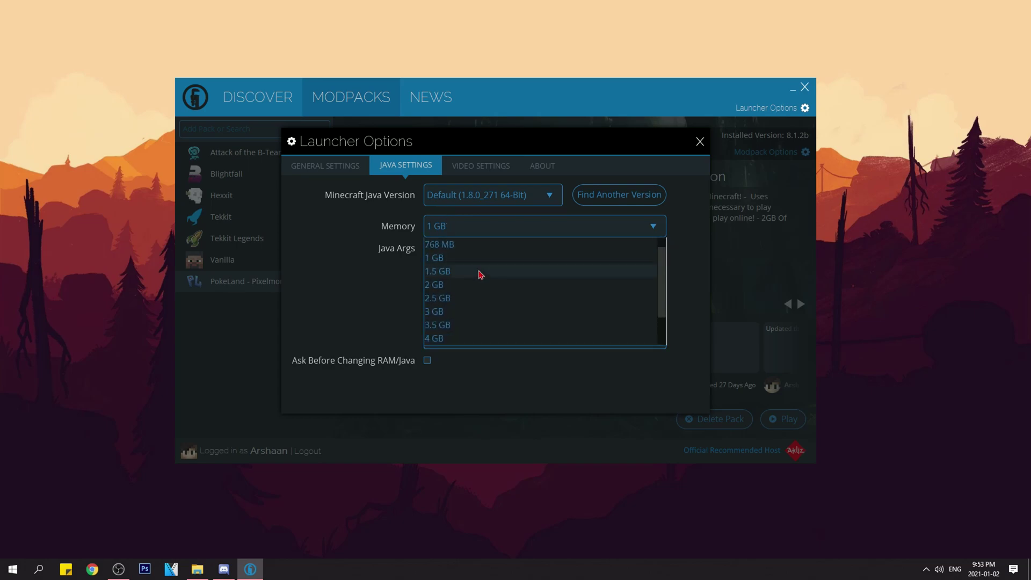
Step: Set the Memory dropdown to 3 GB and close Launcher Options
{"action": "left_click", "coordinate": [660, 278]}
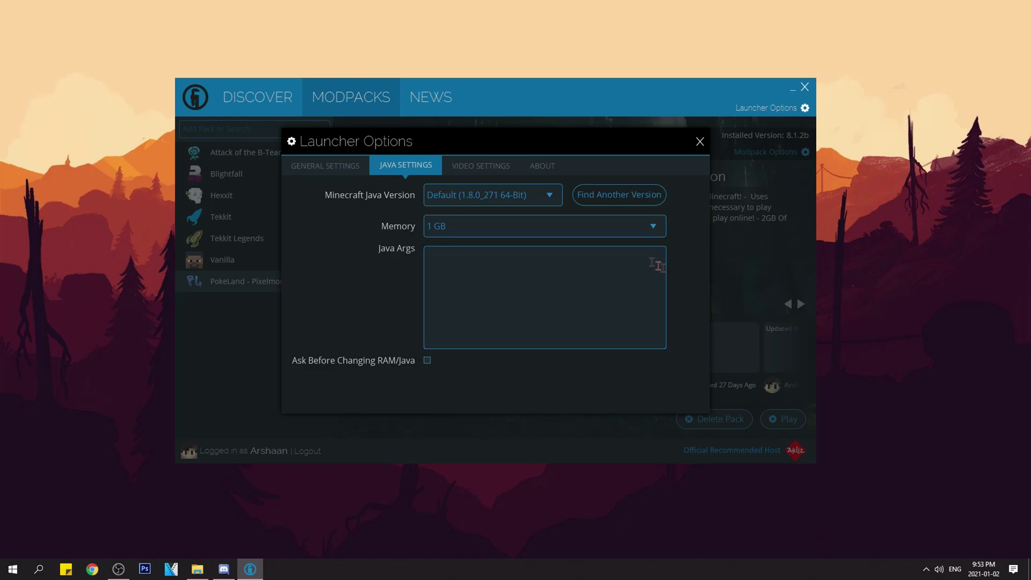
{"action": "left_click", "coordinate": [660, 228]}
{"action": "left_click", "coordinate": [613, 230]}
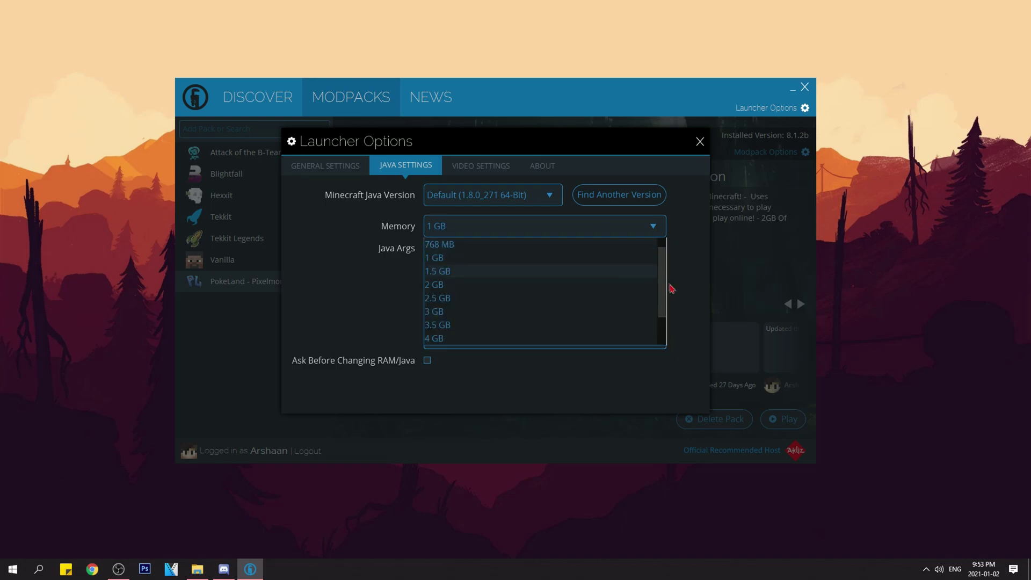
{"action": "scroll", "coordinate": [663, 309], "scroll_direction": "down", "scroll_amount": 1}
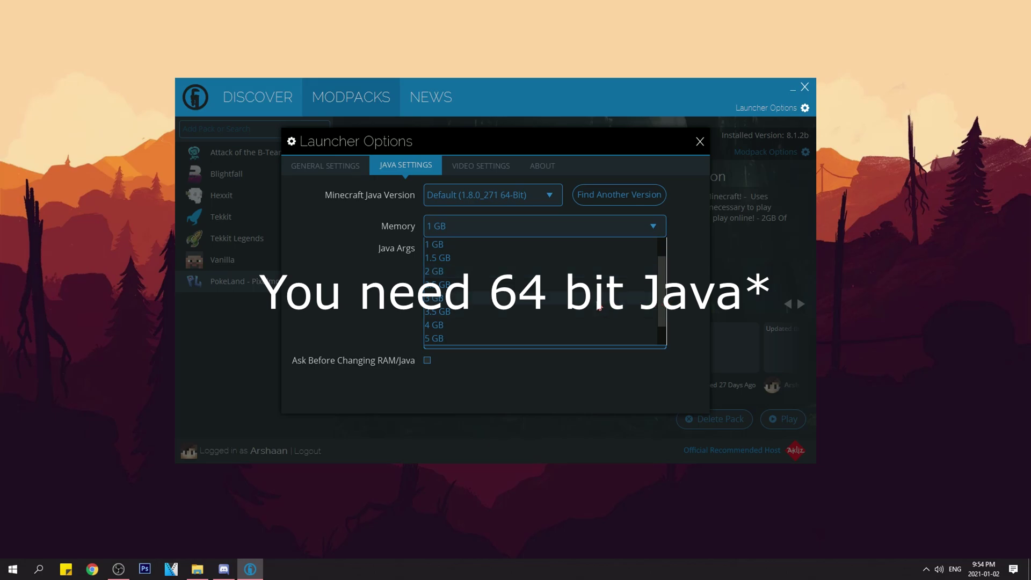
{"action": "left_click", "coordinate": [597, 302]}
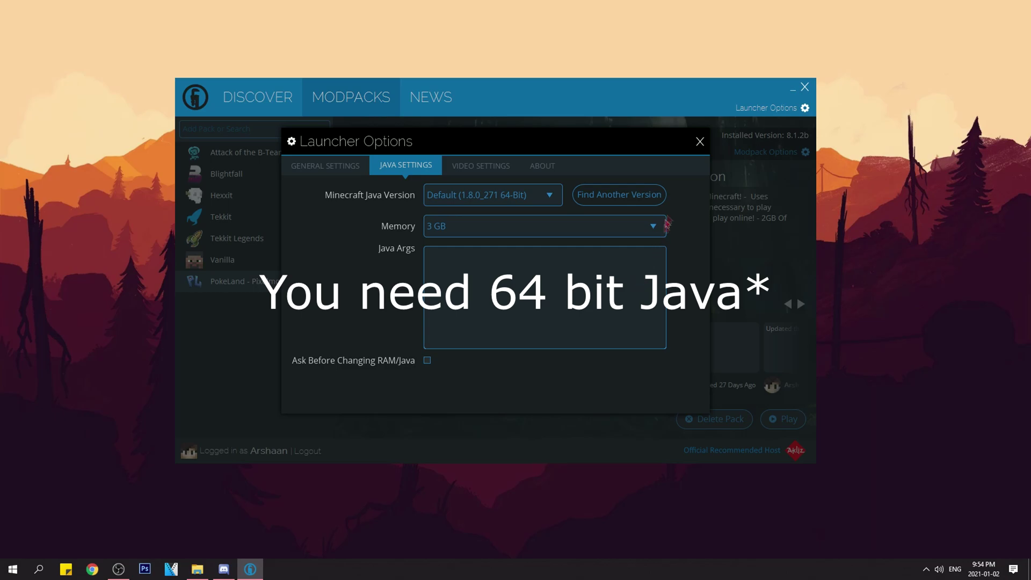
{"action": "left_click", "coordinate": [501, 235]}
{"action": "left_click", "coordinate": [699, 145]}
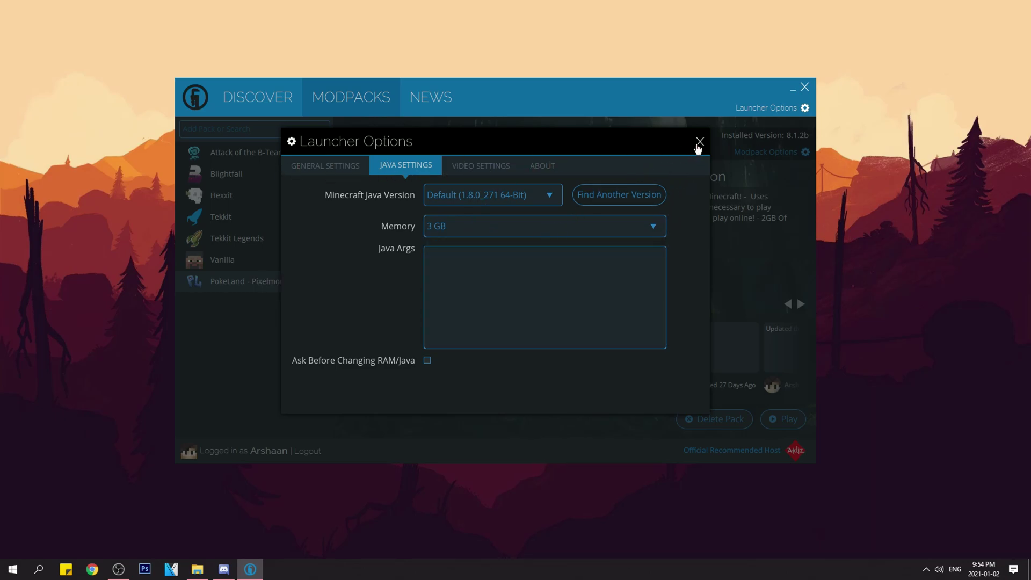
{"action": "left_click", "coordinate": [699, 144]}
Step: Launch PokeLand - Pixelmon and set Minecraft's GUI Scale to Normal in Video Settings
{"action": "left_click", "coordinate": [782, 419]}
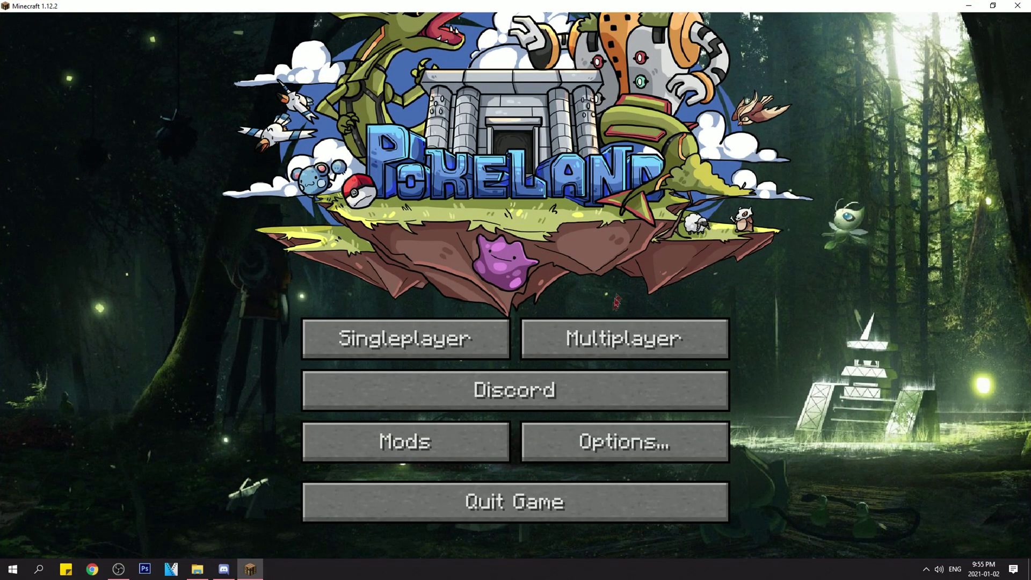
{"action": "left_click", "coordinate": [608, 437]}
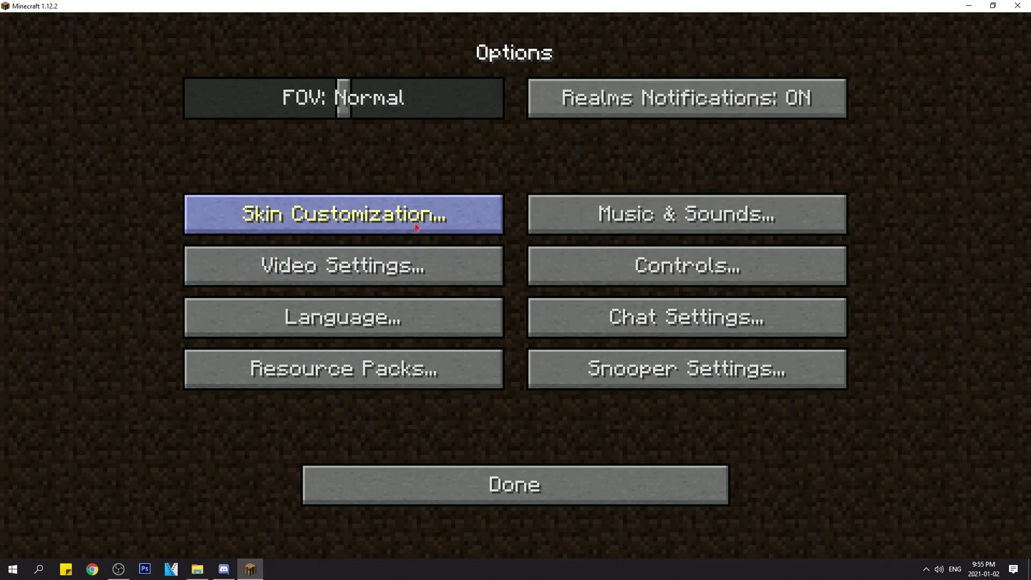
{"action": "left_click", "coordinate": [389, 273]}
{"action": "left_click", "coordinate": [406, 225]}
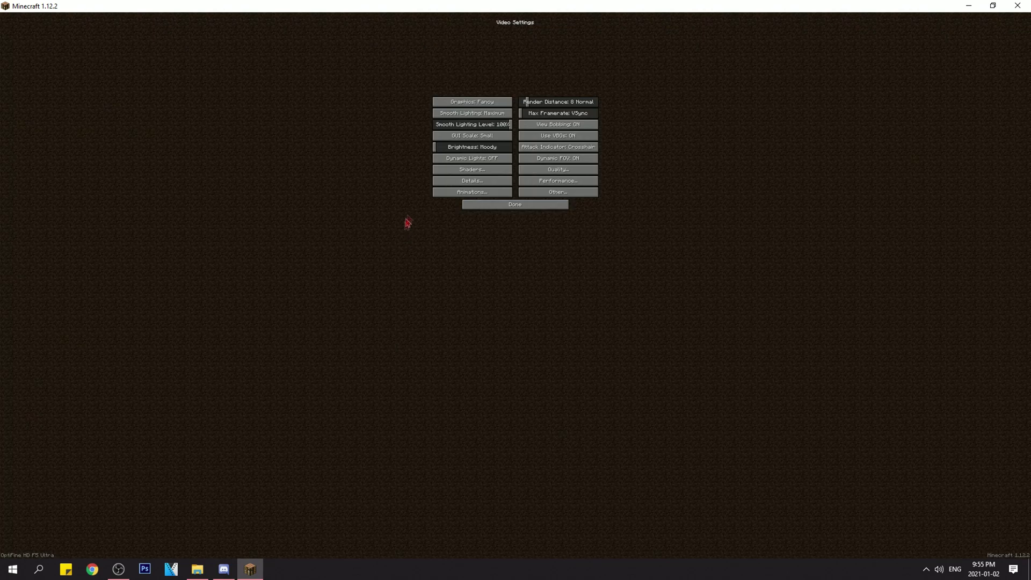
{"action": "left_click", "coordinate": [467, 139]}
{"action": "left_click", "coordinate": [519, 311]}
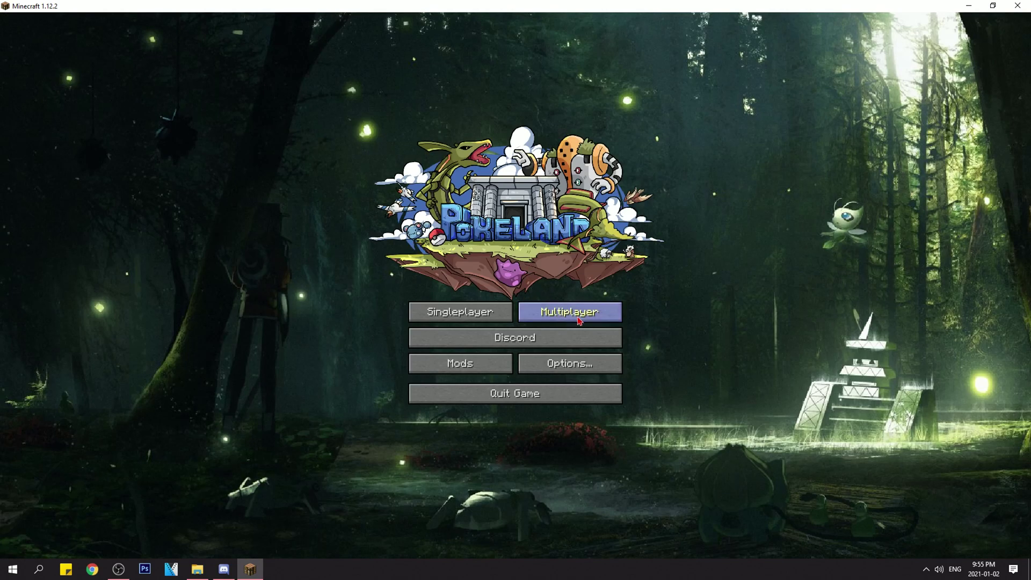
Step: Look at the Music & Sounds options, then return to the main menu
{"action": "left_click", "coordinate": [528, 365]}
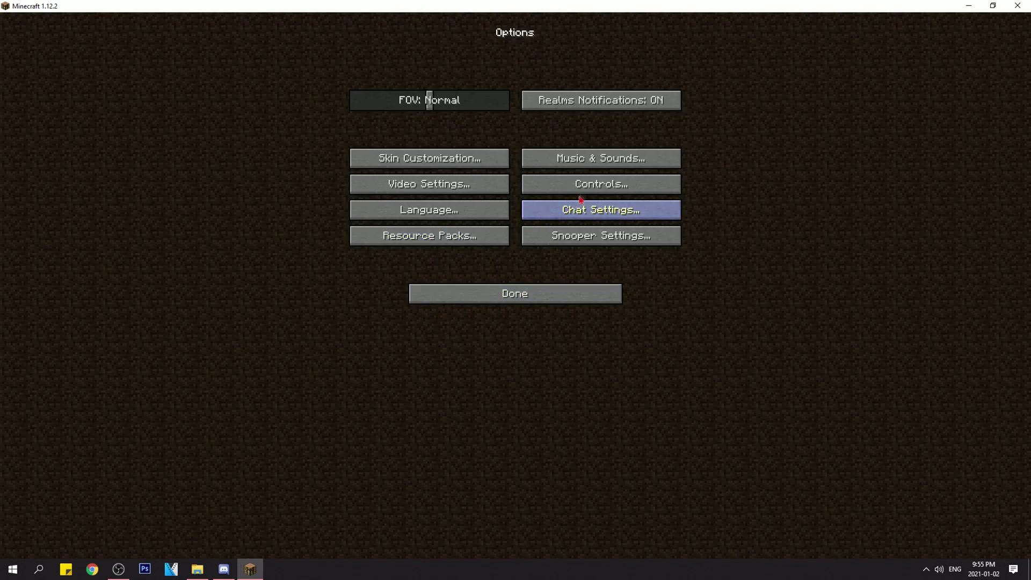
{"action": "left_click", "coordinate": [556, 157]}
{"action": "key", "text": "Escape"}
{"action": "key", "text": "Escape"}
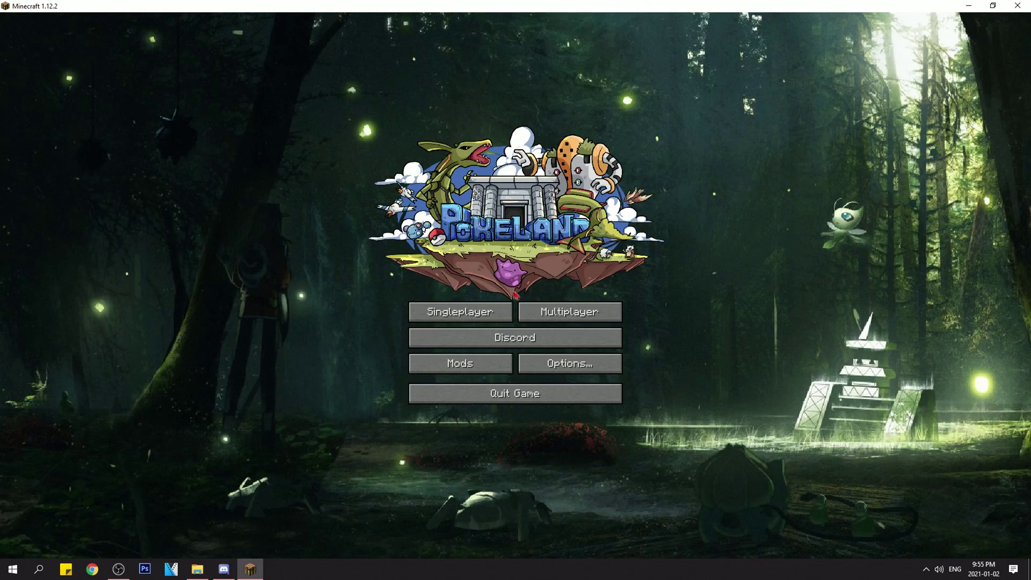
{"action": "left_click", "coordinate": [543, 311]}
Step: Join the PokeLand server and open, then close, the Server Selector compass
{"action": "double_click", "coordinate": [554, 64]}
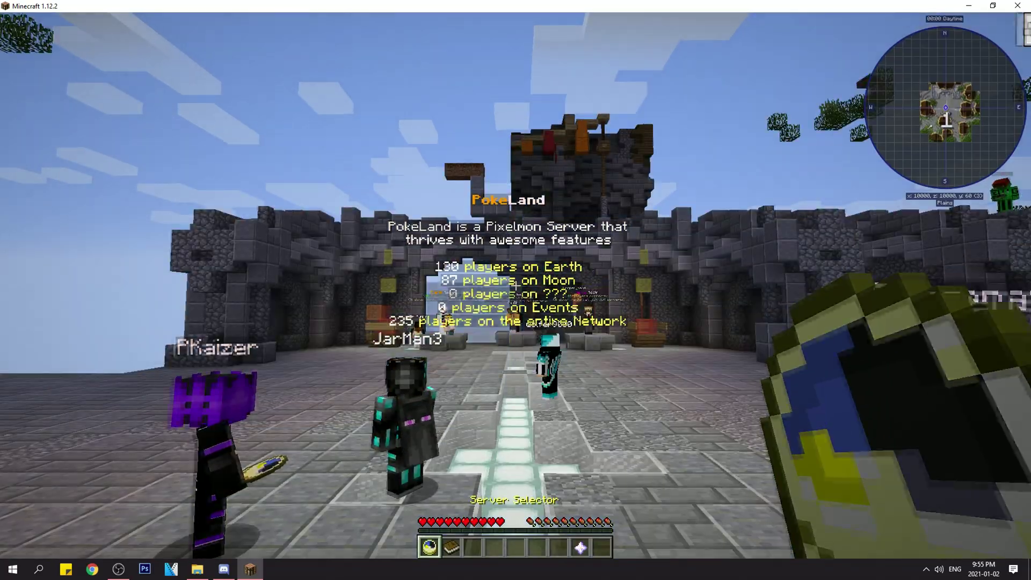
{"action": "scroll", "coordinate": [516, 291], "scroll_direction": "down", "scroll_amount": 2}
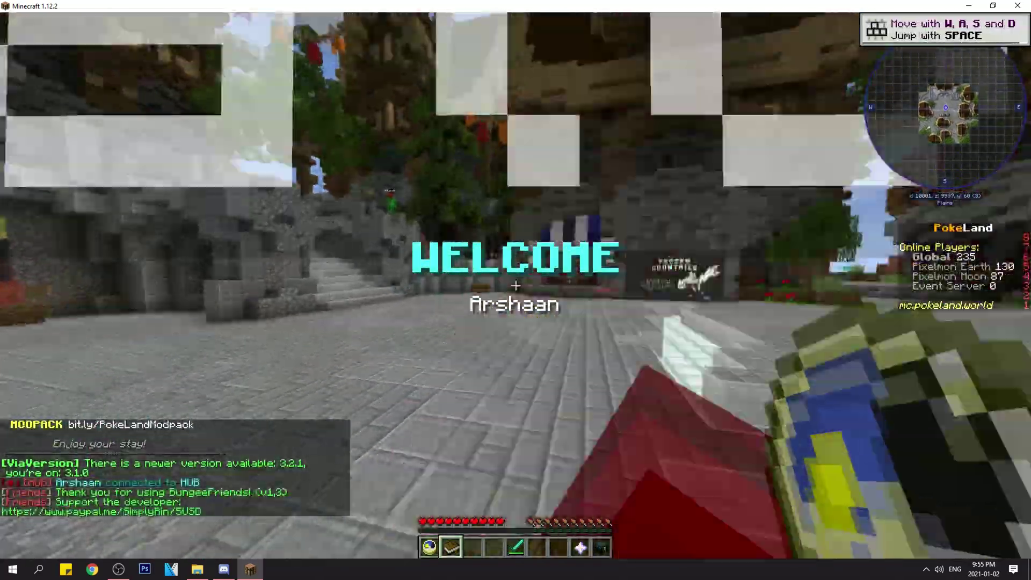
{"action": "scroll", "coordinate": [516, 290], "scroll_direction": "up", "scroll_amount": 2}
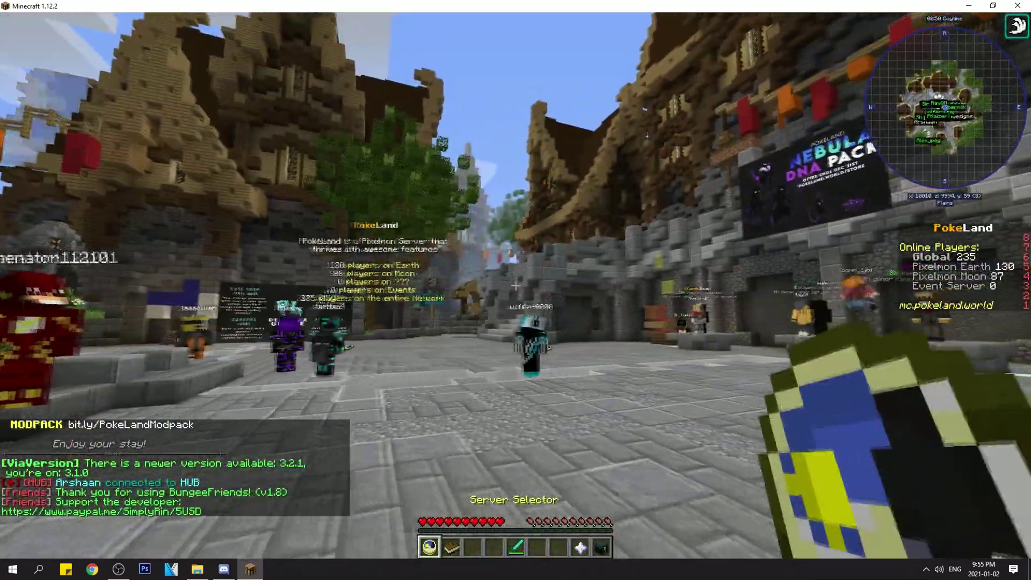
{"action": "right_click", "coordinate": [515, 291]}
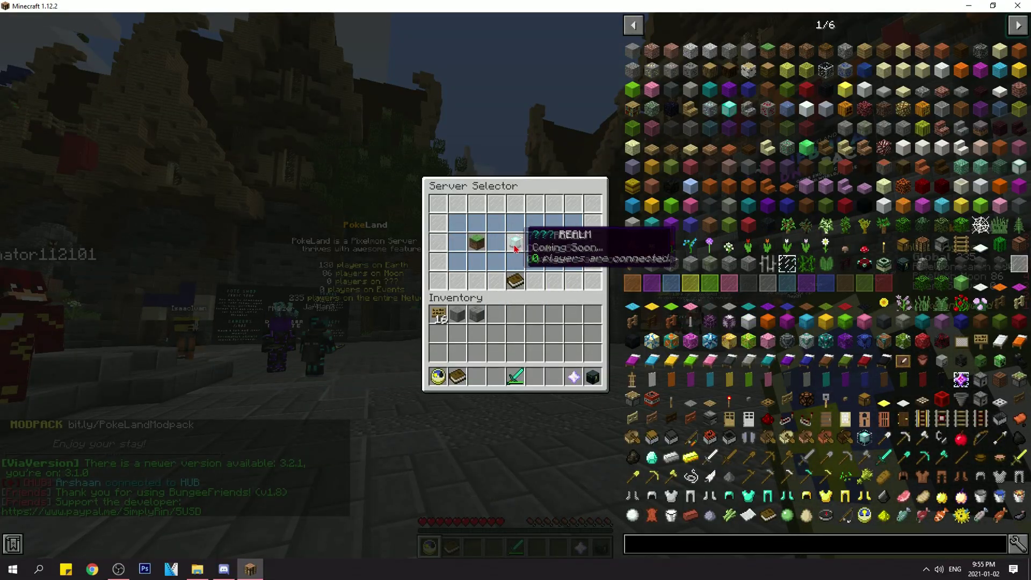
{"action": "key", "text": "Escape"}
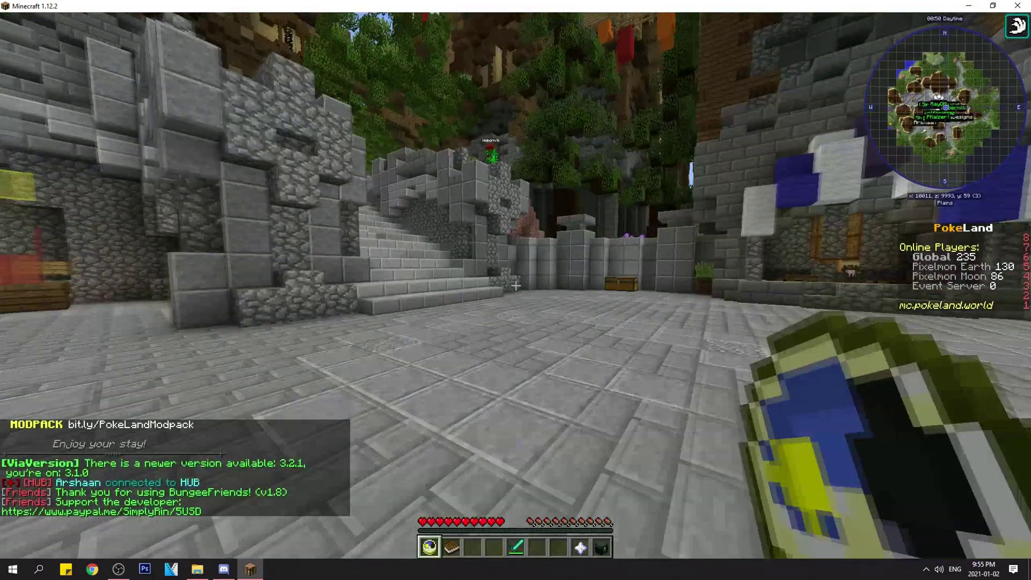
{"action": "scroll", "coordinate": [516, 290], "scroll_direction": "down", "scroll_amount": 2}
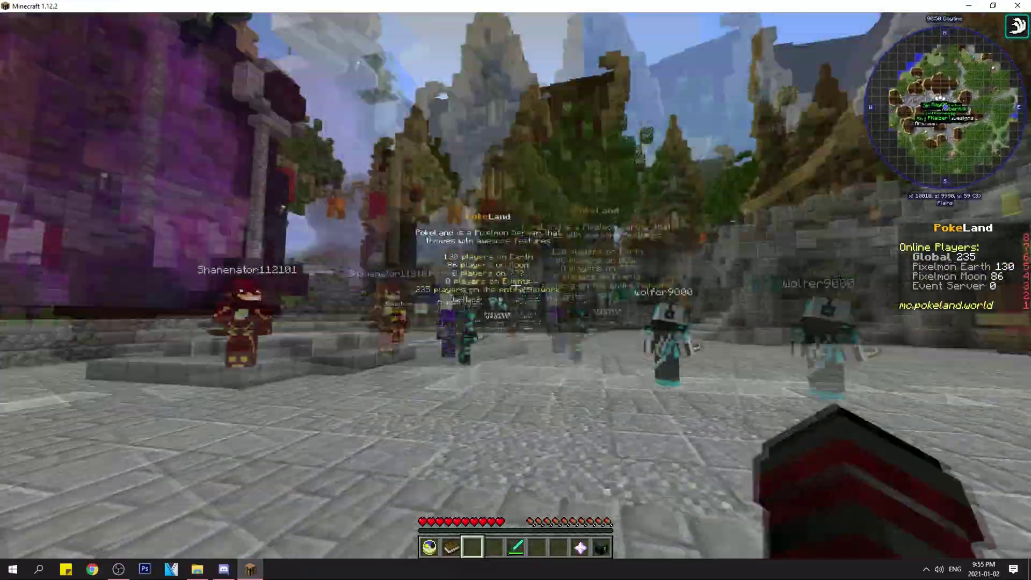
Step: Go fullscreen in third-person view and walk across the plaza toward the crates sign
{"action": "key", "text": "F11"}
{"action": "key", "text": "F5"}
{"action": "key", "text": "F5"}
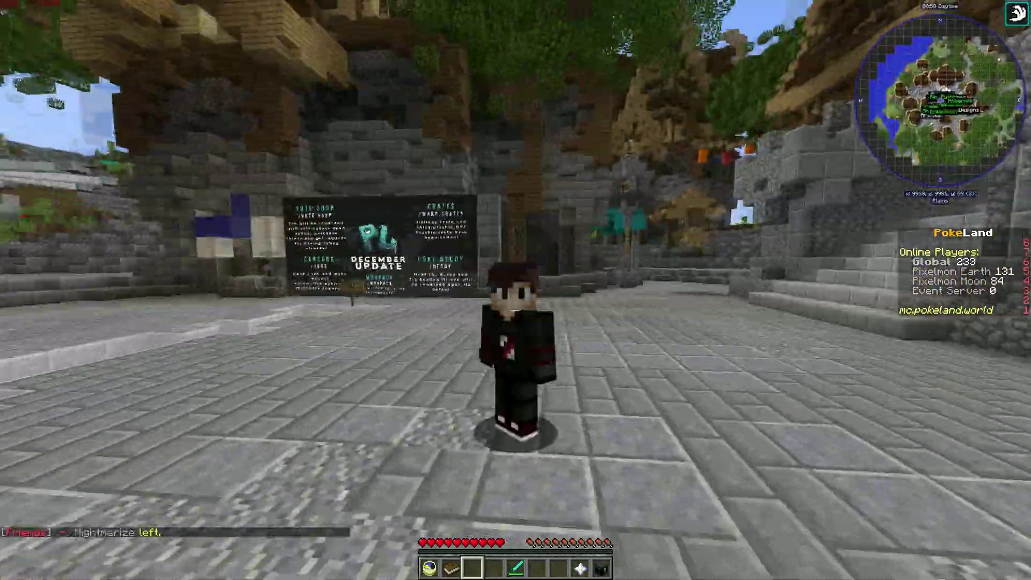
{"action": "key", "text": "w"}
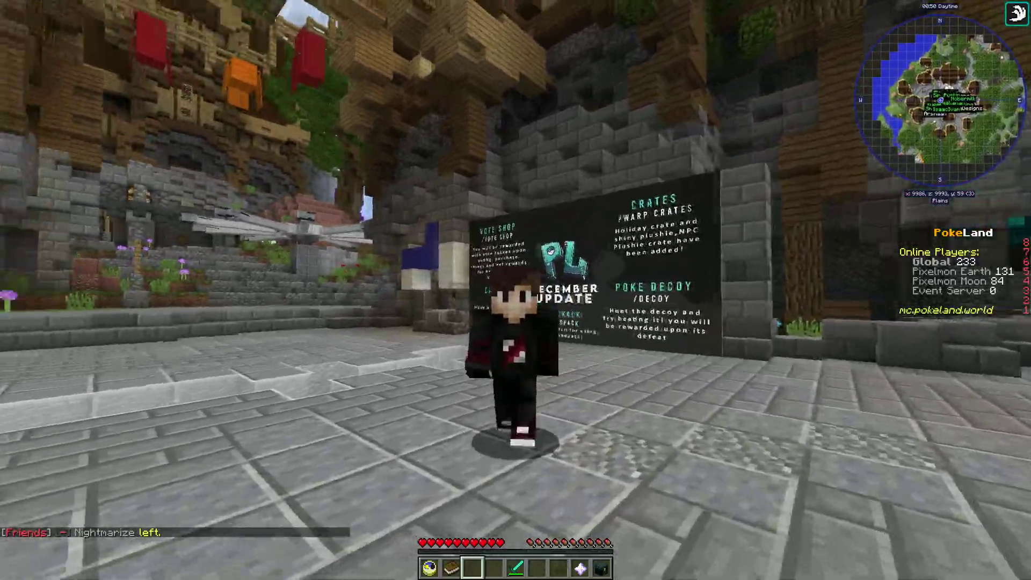
{"action": "key", "text": "w"}
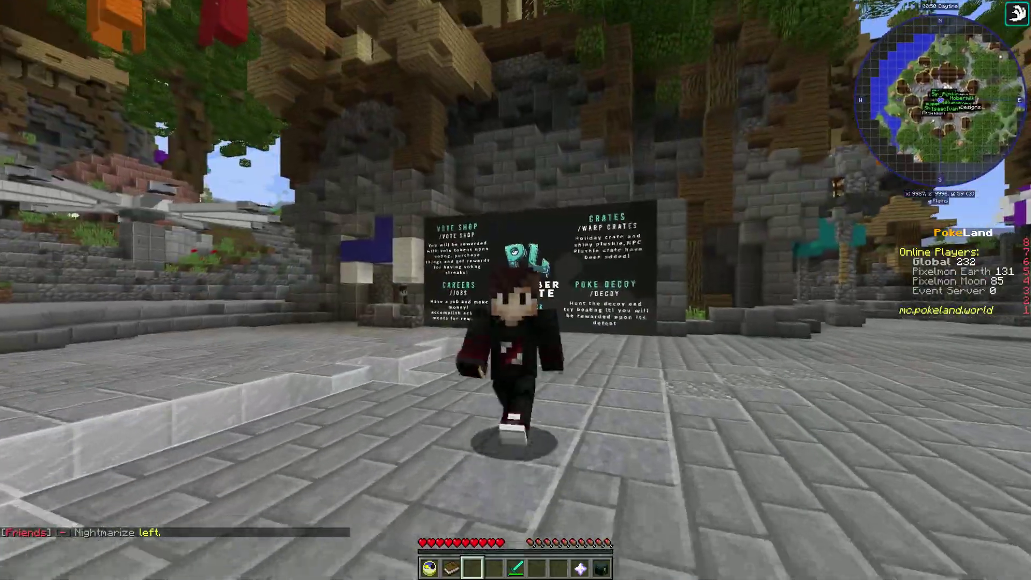